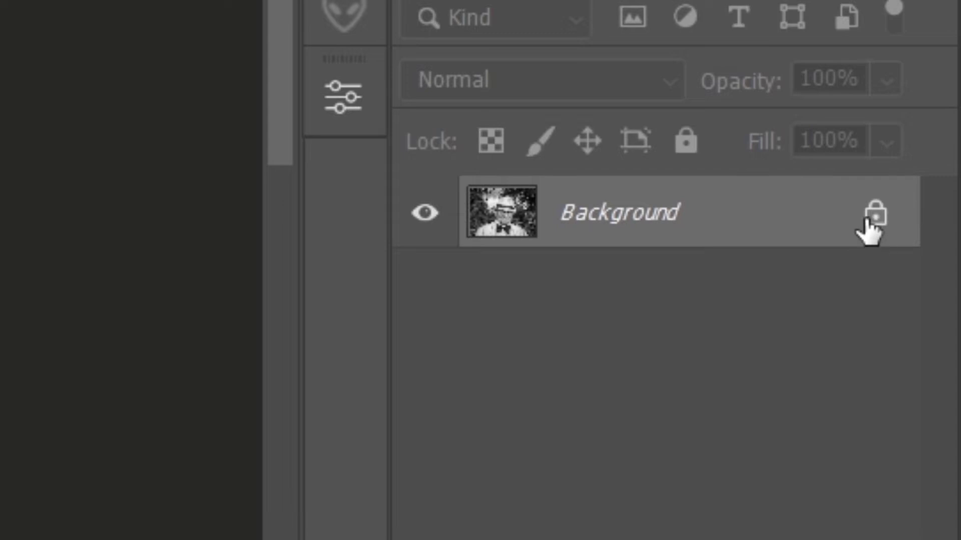
Unlock the portrait's Background layer into Layer 0 and bring up the Filter menu.
{"action": "left_click", "coordinate": [876, 220]}
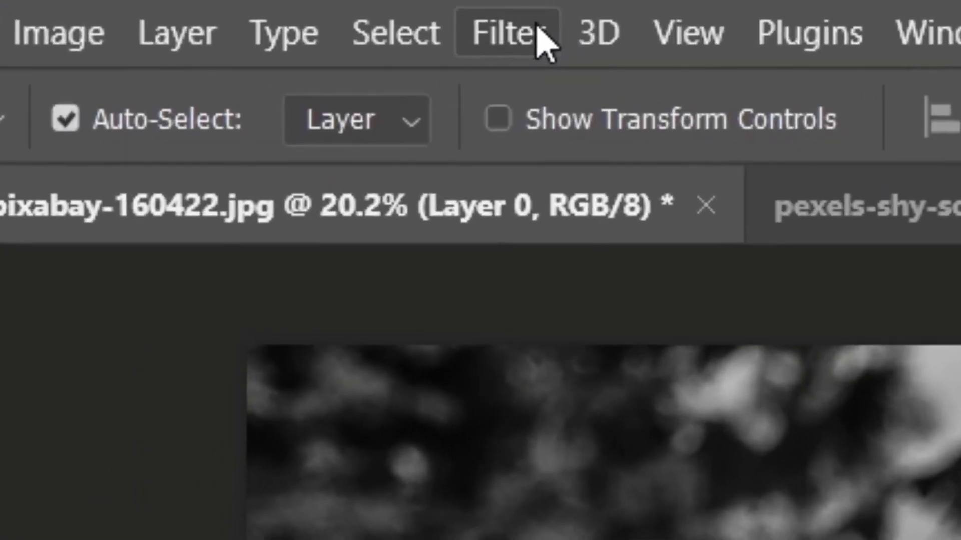
{"action": "left_click", "coordinate": [173, 7]}
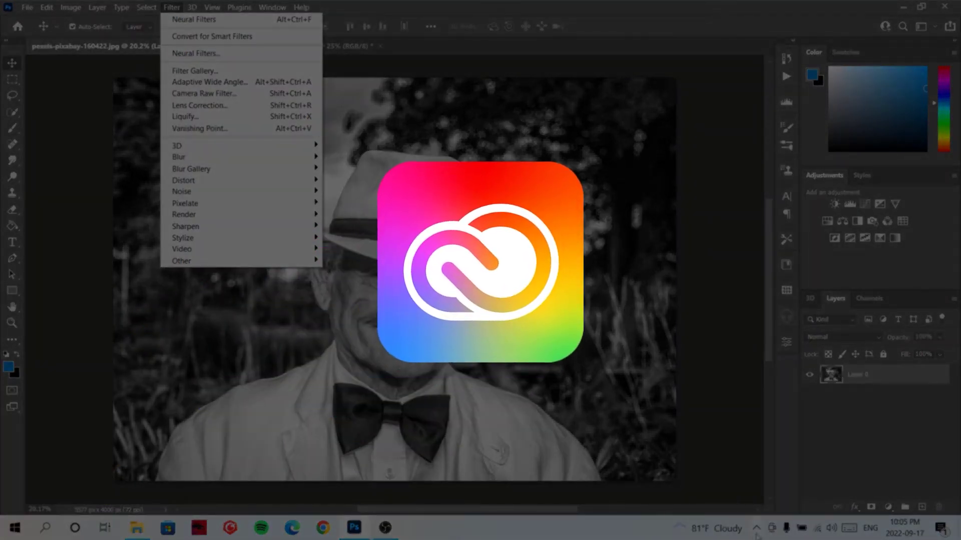
{"action": "left_click", "coordinate": [756, 528]}
{"action": "left_click", "coordinate": [757, 503]}
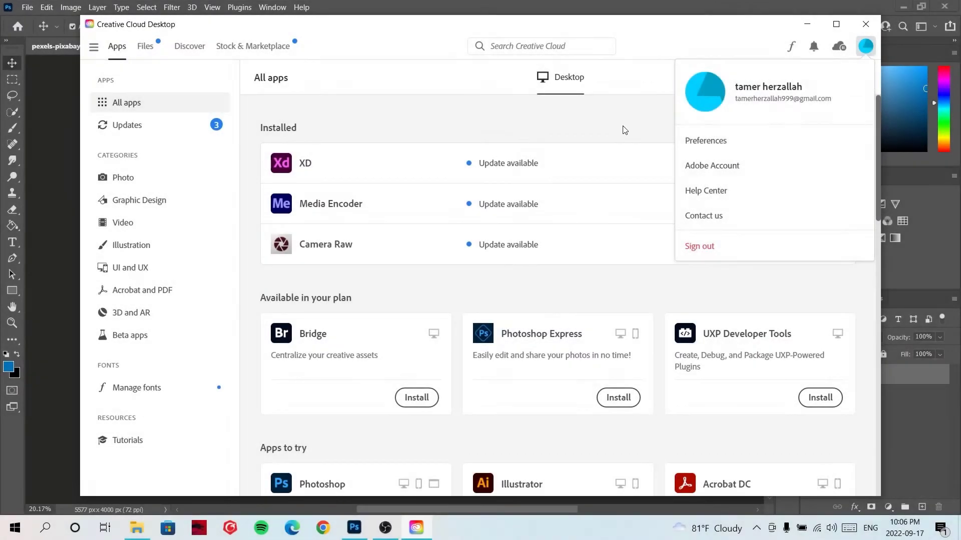
{"action": "left_click", "coordinate": [625, 130]}
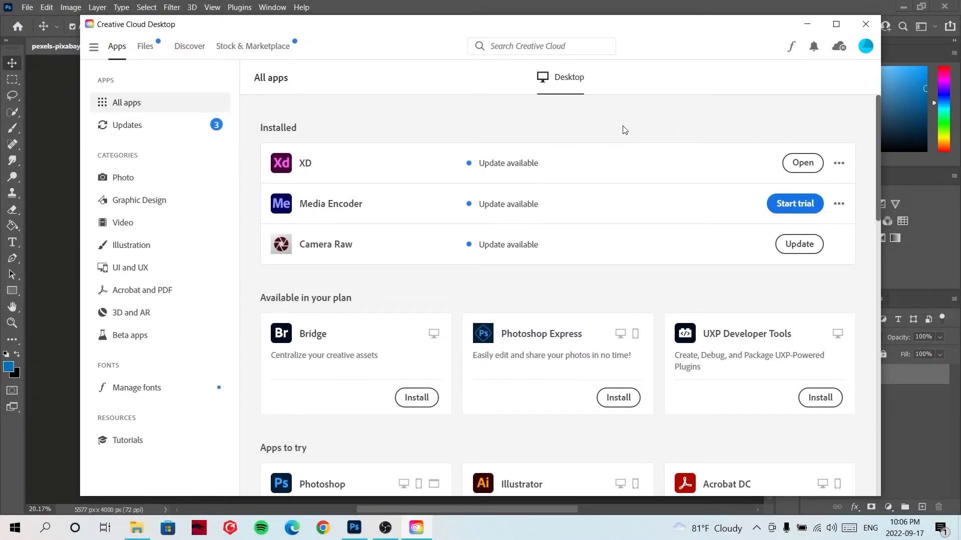
{"action": "left_click", "coordinate": [866, 46]}
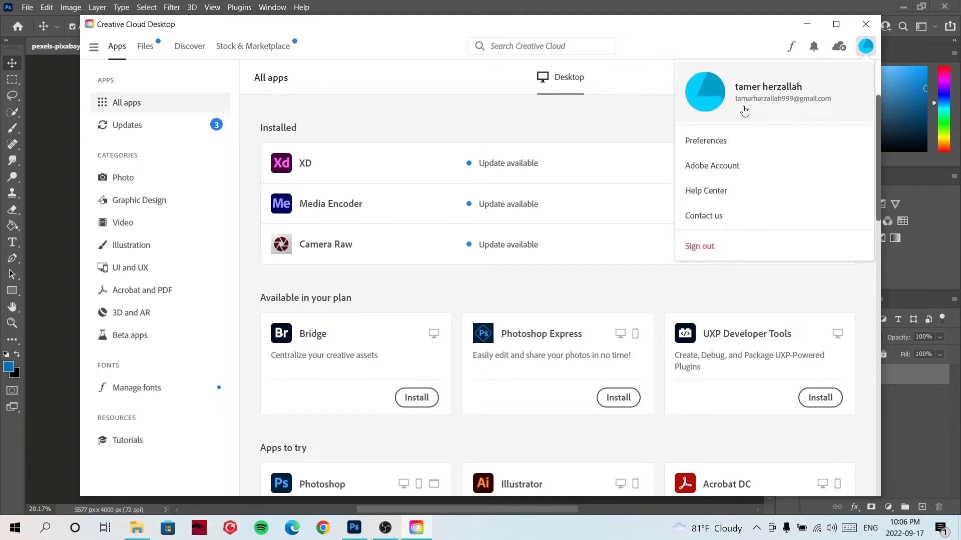
{"action": "left_click", "coordinate": [607, 116]}
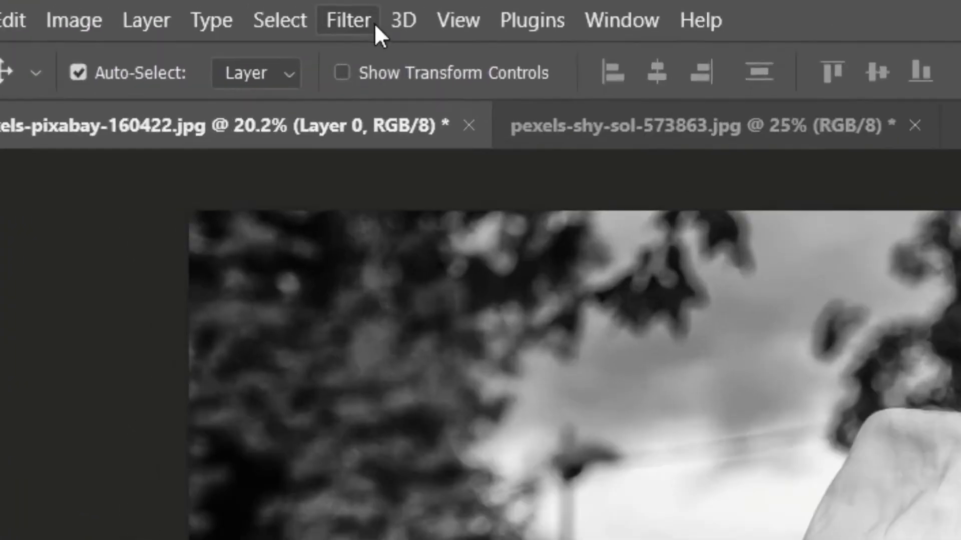
Open Neural Filters and switch on Colorize for the old man portrait.
{"action": "left_click", "coordinate": [192, 7]}
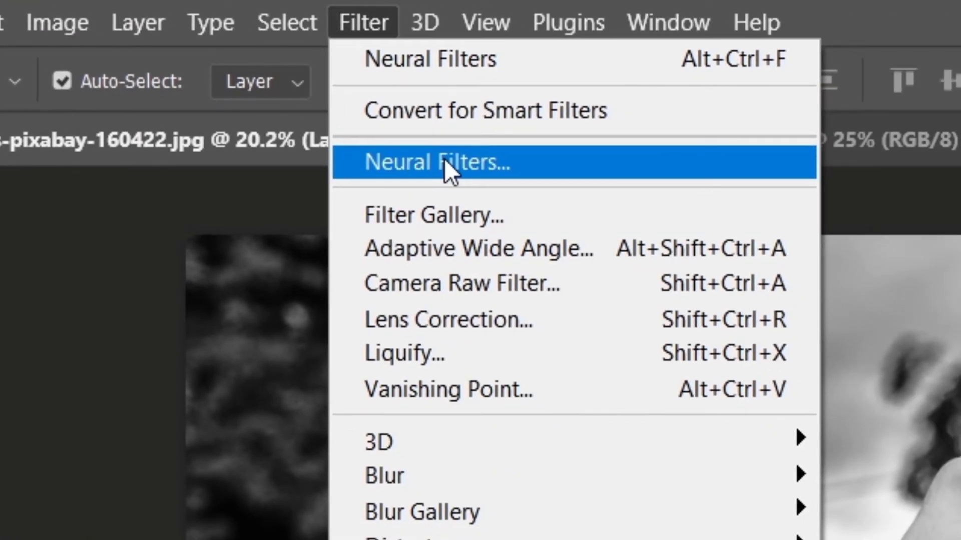
{"action": "left_click", "coordinate": [445, 158]}
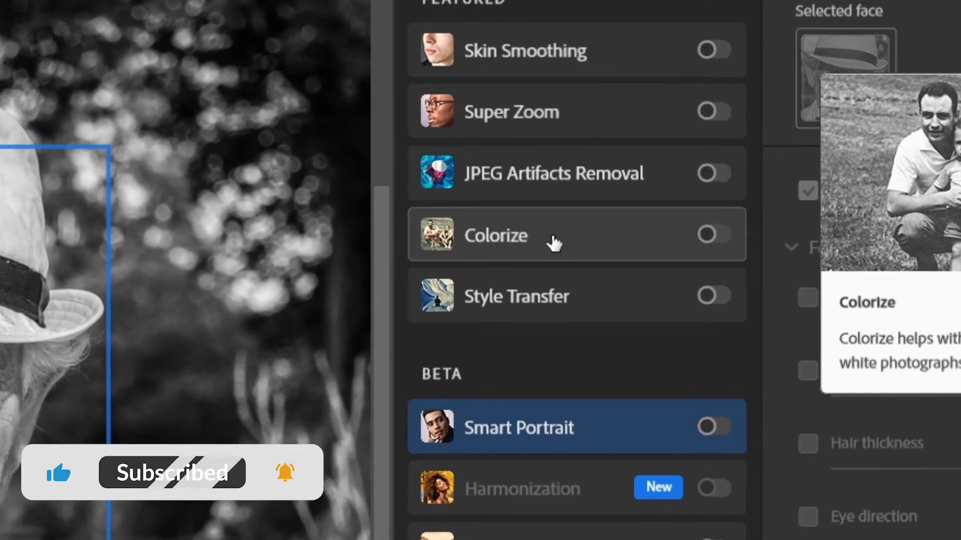
{"action": "left_click", "coordinate": [613, 223]}
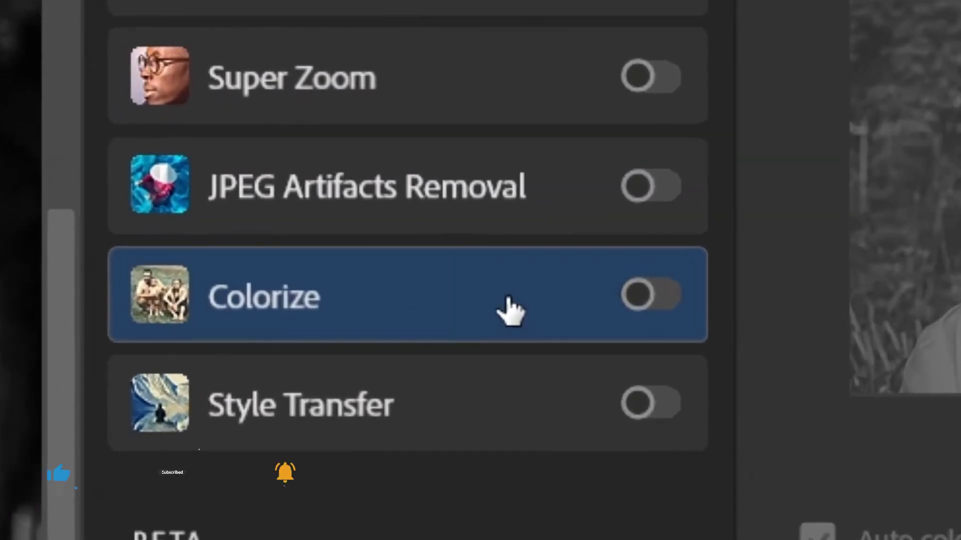
{"action": "left_click", "coordinate": [648, 295]}
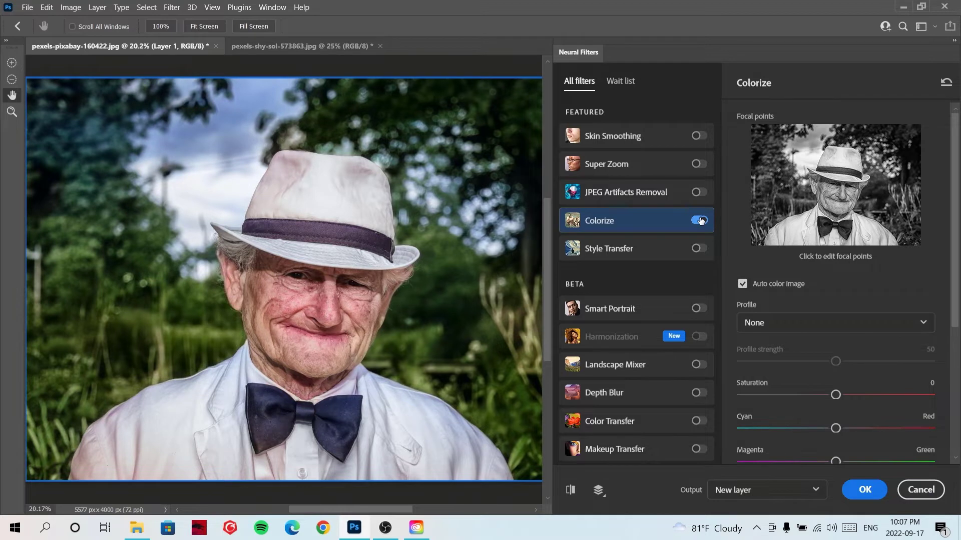
Add a soft bright green focal point on the top-left foliage.
{"action": "key", "text": "ctrl+minus"}
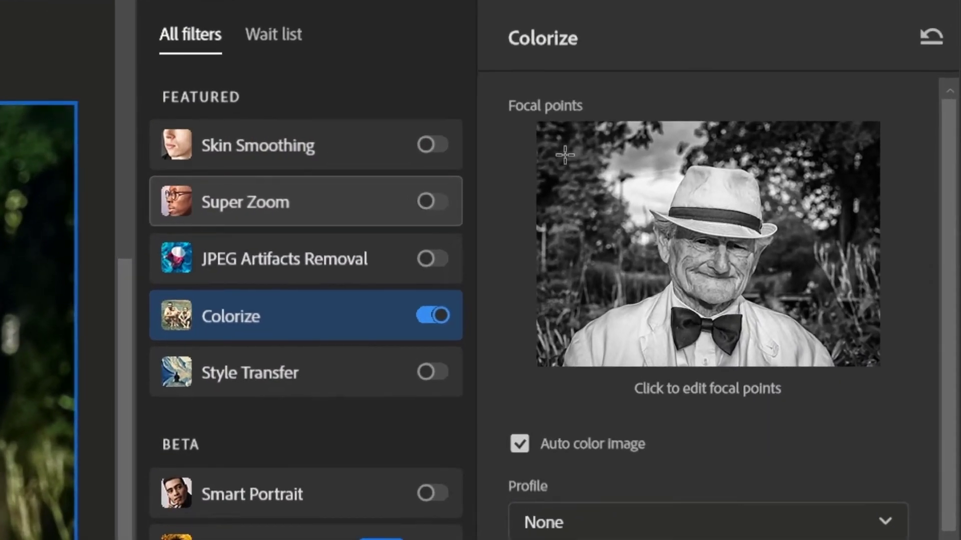
{"action": "left_click", "coordinate": [559, 156]}
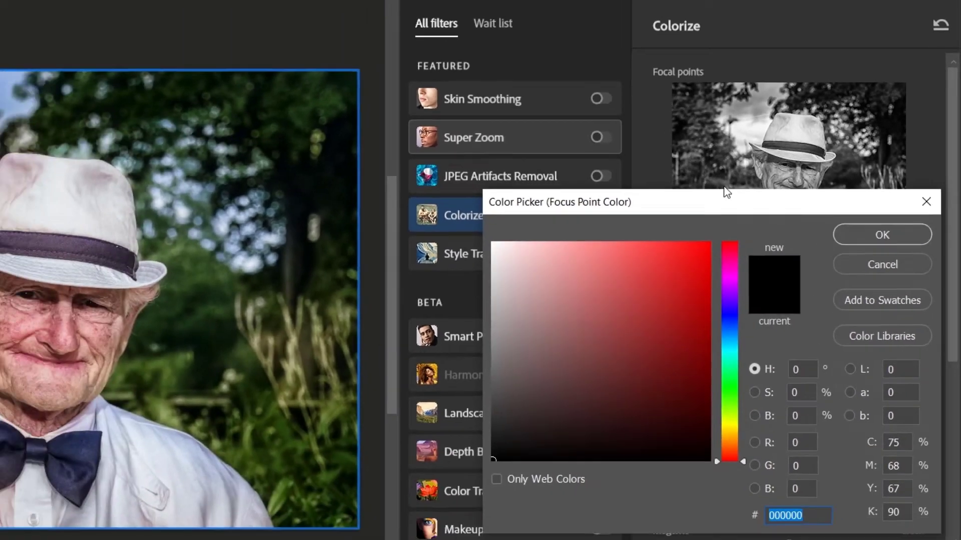
{"action": "mouse_move", "coordinate": [752, 364]}
{"action": "left_mouse_down"}
{"action": "mouse_move", "coordinate": [751, 342]}
{"action": "mouse_move", "coordinate": [750, 354]}
{"action": "left_mouse_up"}
{"action": "left_click", "coordinate": [730, 291]}
{"action": "mouse_move", "coordinate": [730, 292]}
{"action": "left_mouse_down"}
{"action": "mouse_move", "coordinate": [712, 271]}
{"action": "mouse_move", "coordinate": [704, 289]}
{"action": "mouse_move", "coordinate": [720, 292]}
{"action": "left_mouse_up"}
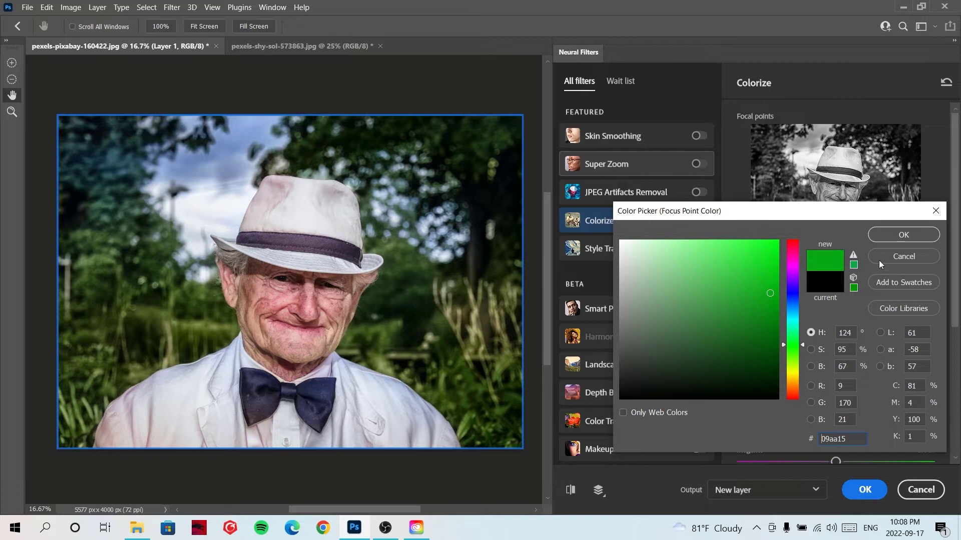
{"action": "left_click", "coordinate": [901, 241]}
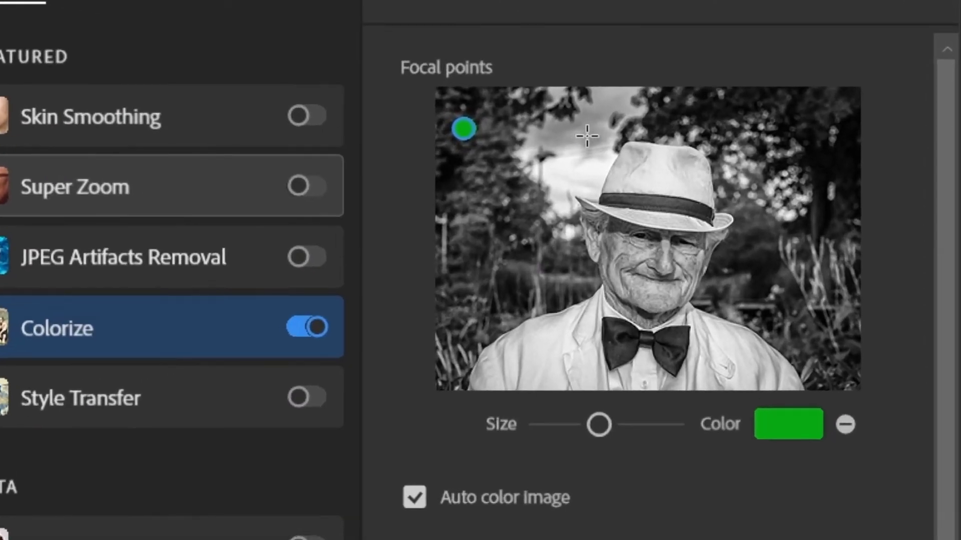
Add a second focal point in the sky coloured blue.
{"action": "left_click", "coordinate": [587, 136]}
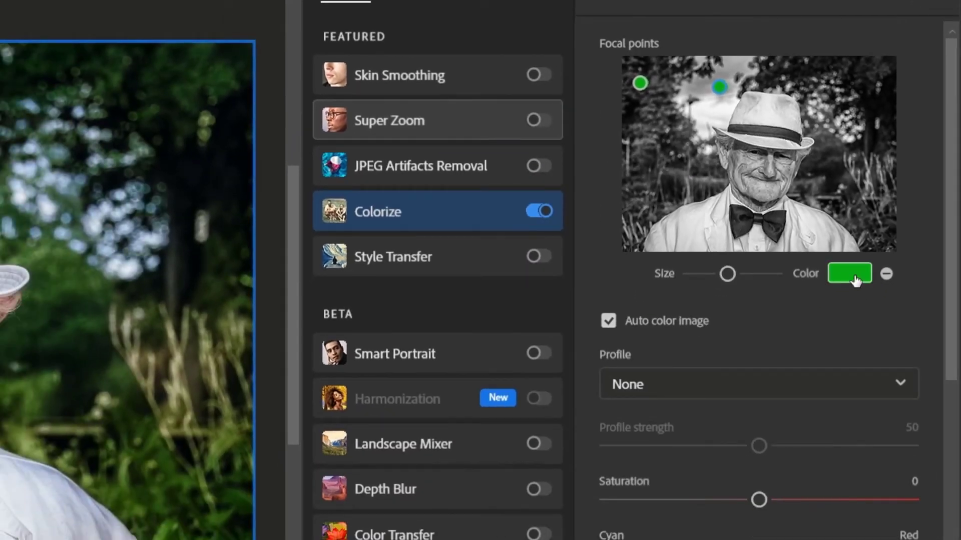
{"action": "left_click", "coordinate": [851, 280]}
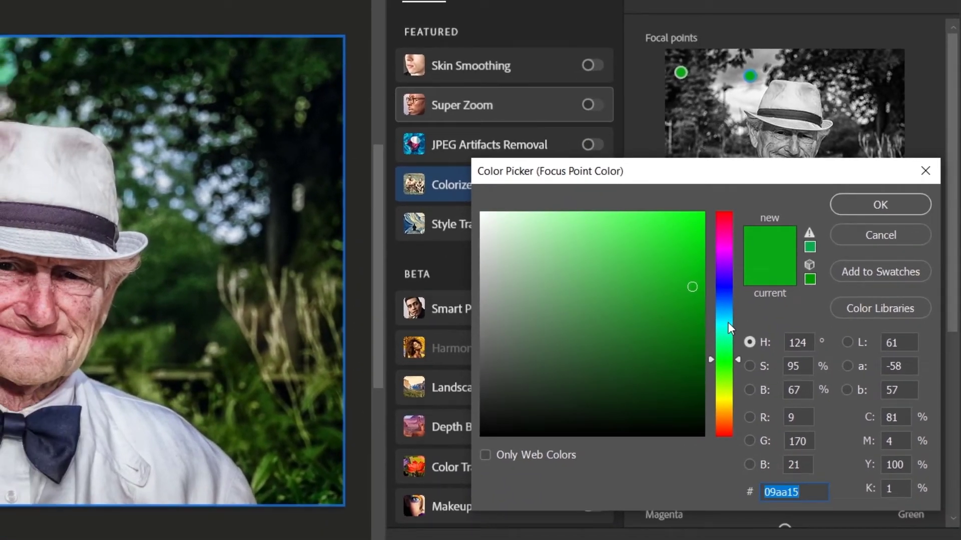
{"action": "left_click_drag", "start_coordinate": [728, 322], "coordinate": [685, 207]}
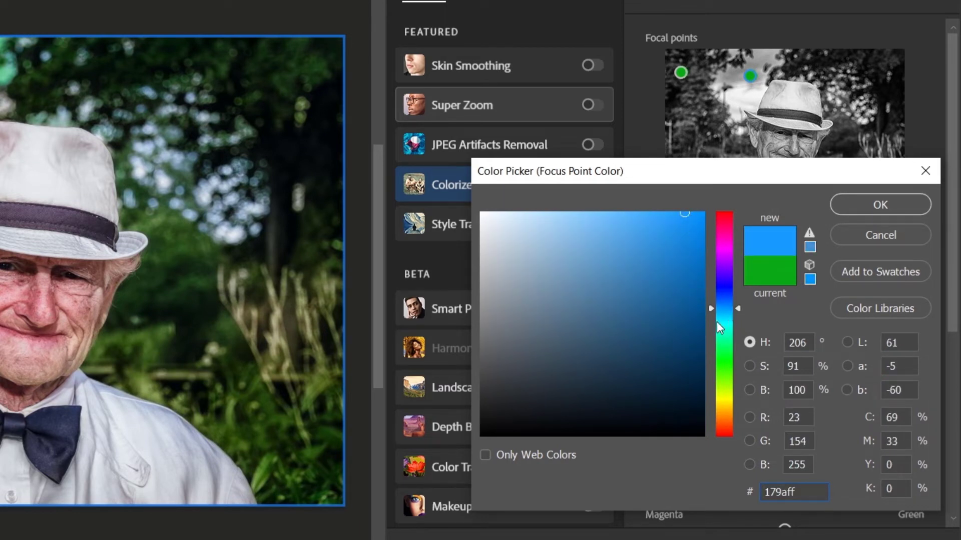
{"action": "left_click", "coordinate": [846, 203]}
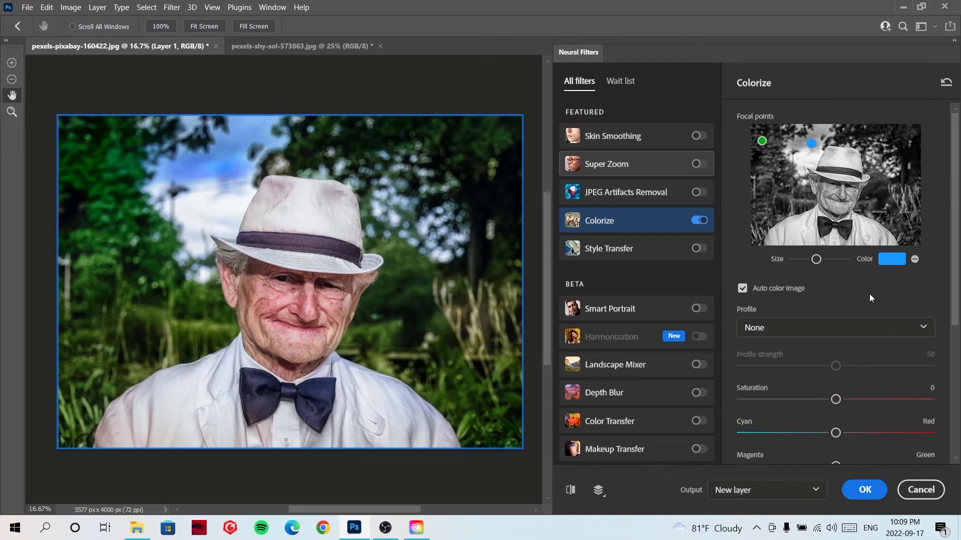
Try the Retro purple yellow and Retro red colour profiles, then reset the profile to None.
{"action": "scroll", "coordinate": [863, 295], "scroll_direction": "down", "scroll_amount": 2}
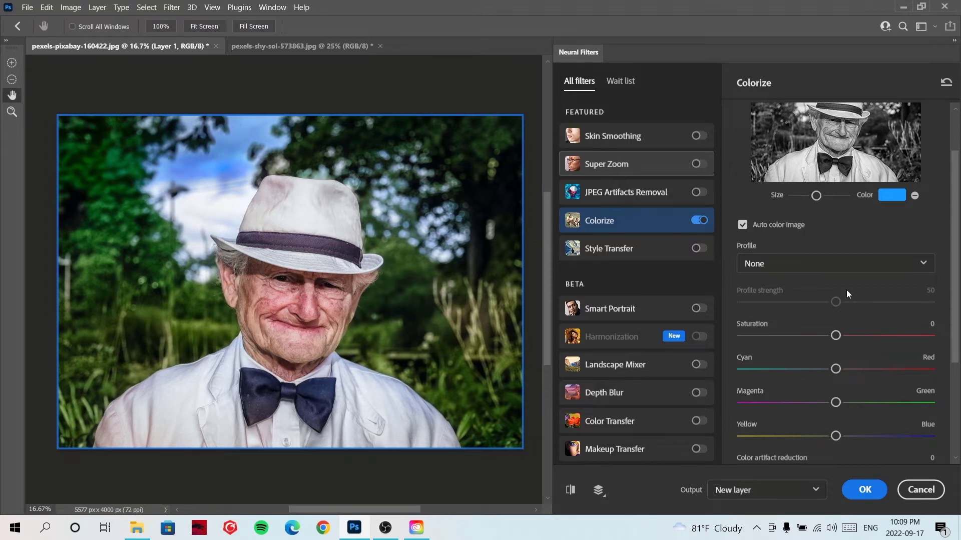
{"action": "left_click", "coordinate": [760, 263]}
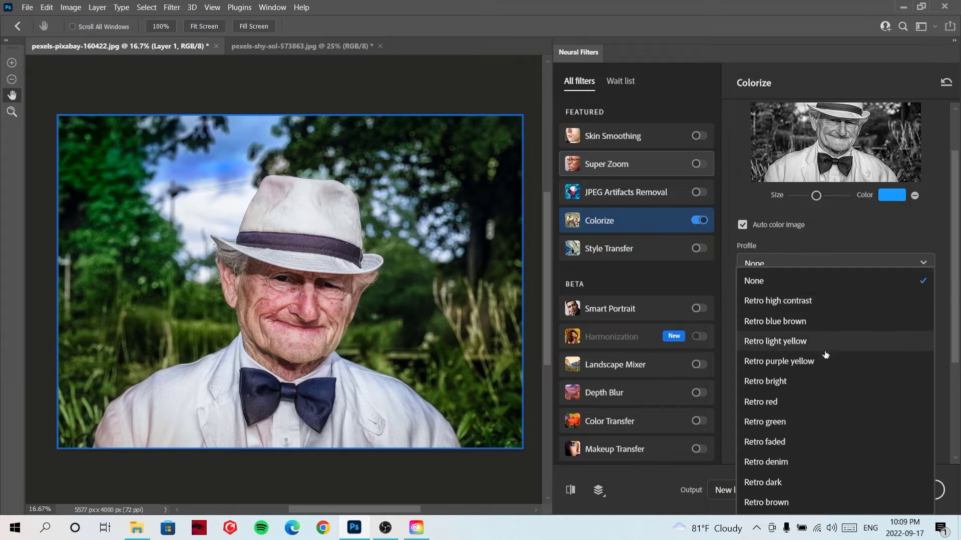
{"action": "left_click", "coordinate": [809, 370]}
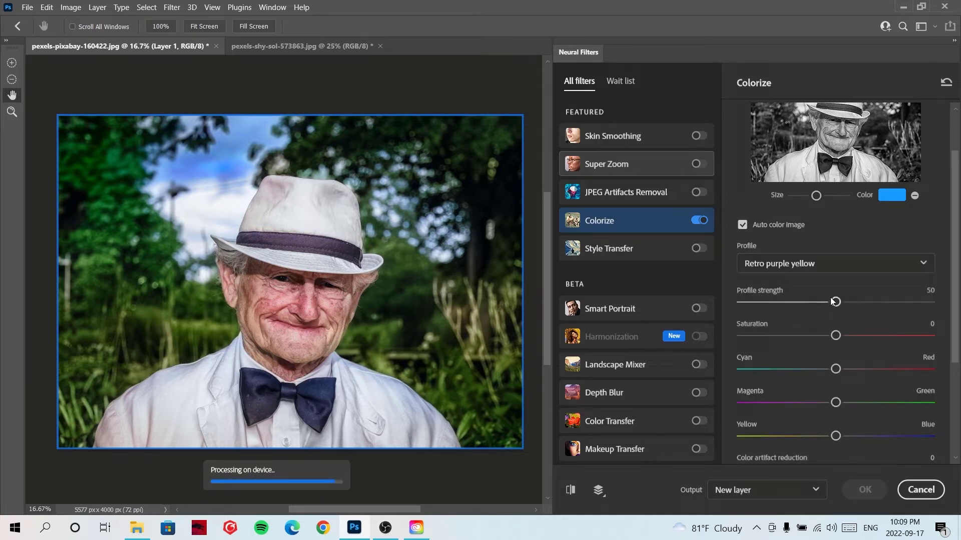
{"action": "left_click", "coordinate": [831, 264]}
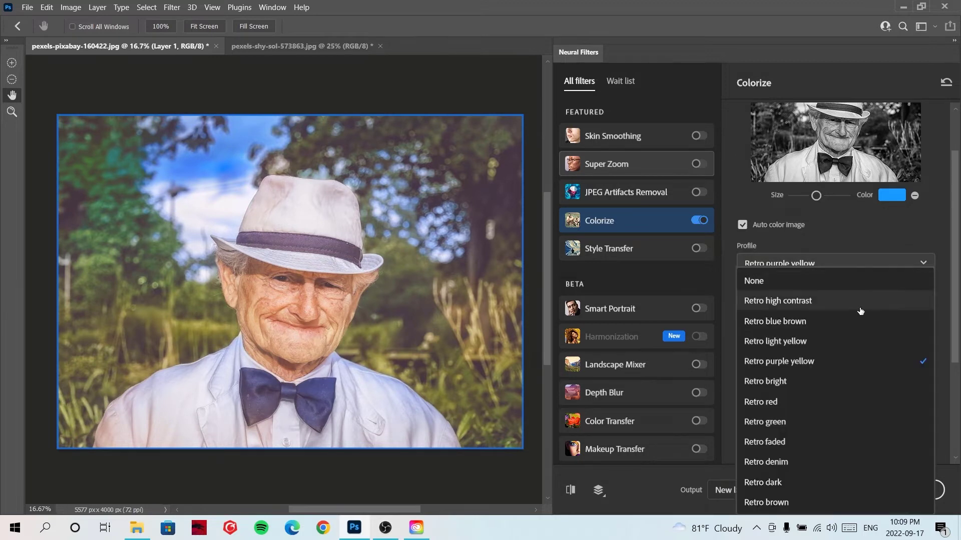
{"action": "left_click", "coordinate": [780, 400]}
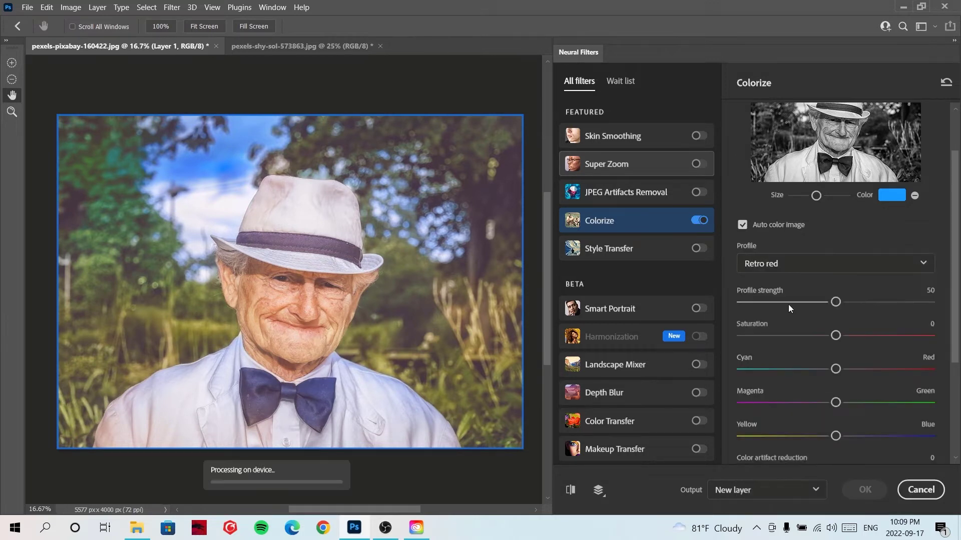
{"action": "left_click_drag", "start_coordinate": [835, 368], "coordinate": [818, 369]}
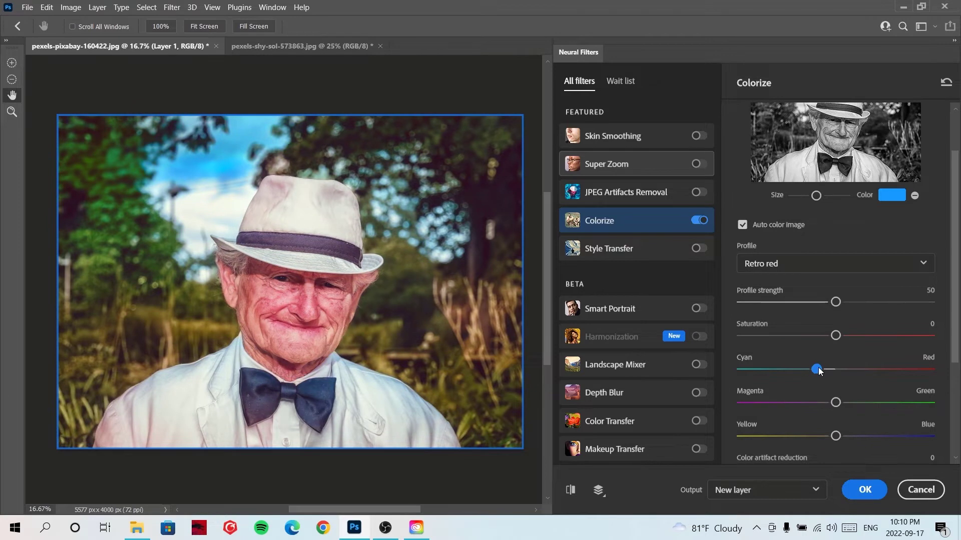
{"action": "left_click", "coordinate": [795, 264]}
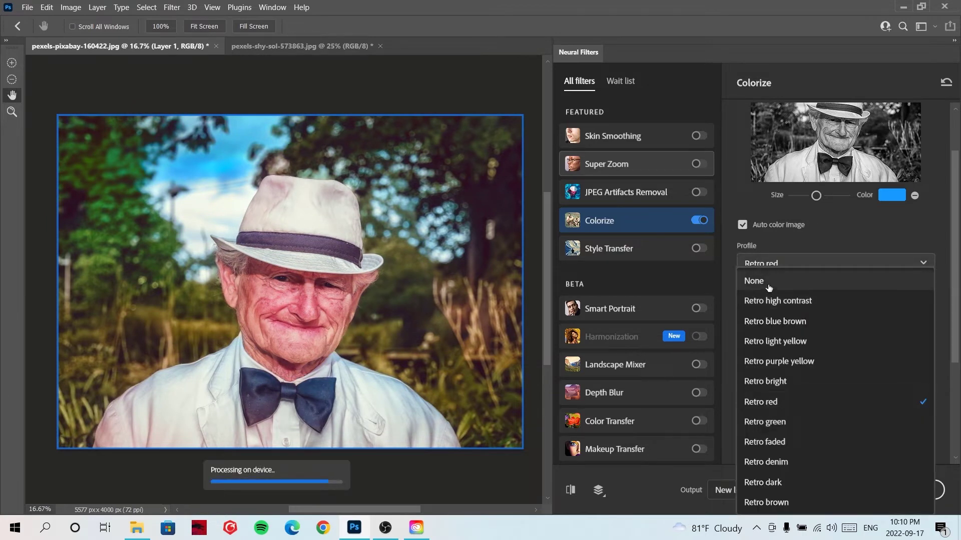
{"action": "left_click", "coordinate": [758, 278]}
Shift Cyan-Red slightly toward red, set saturation to +6, and output as a new layer.
{"action": "left_click_drag", "start_coordinate": [823, 371], "coordinate": [850, 370]}
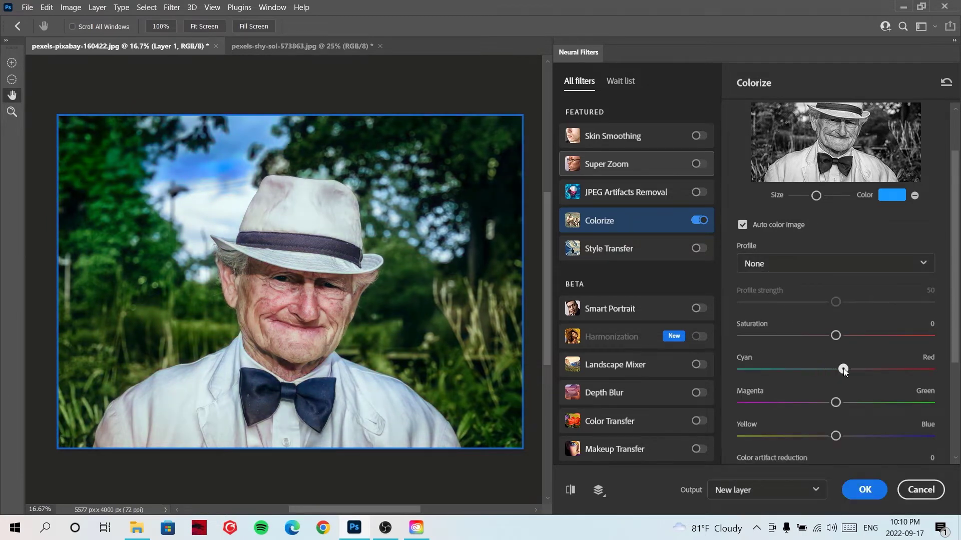
{"action": "left_click_drag", "start_coordinate": [835, 335], "coordinate": [847, 336]}
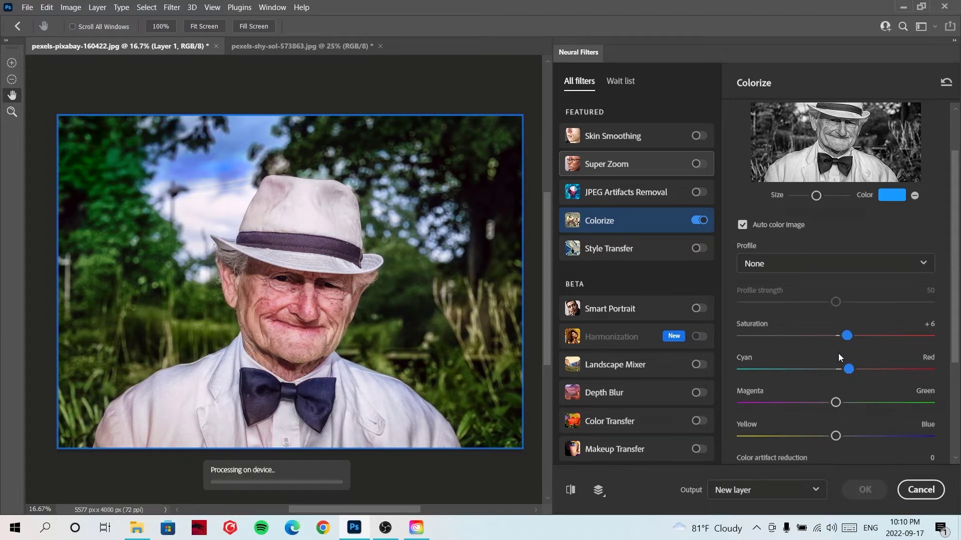
{"action": "scroll", "coordinate": [881, 420], "scroll_direction": "down", "scroll_amount": 3}
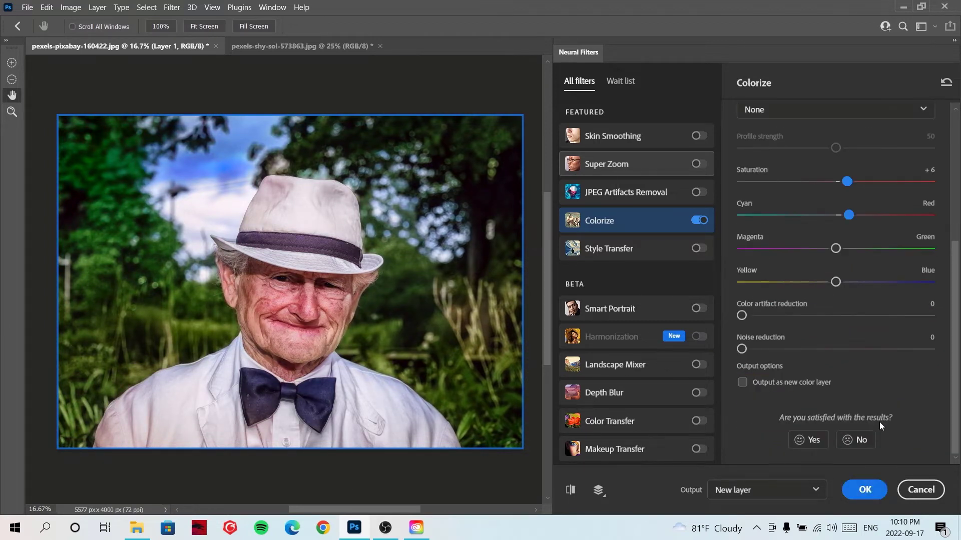
{"action": "scroll", "coordinate": [878, 421], "scroll_direction": "up", "scroll_amount": 3}
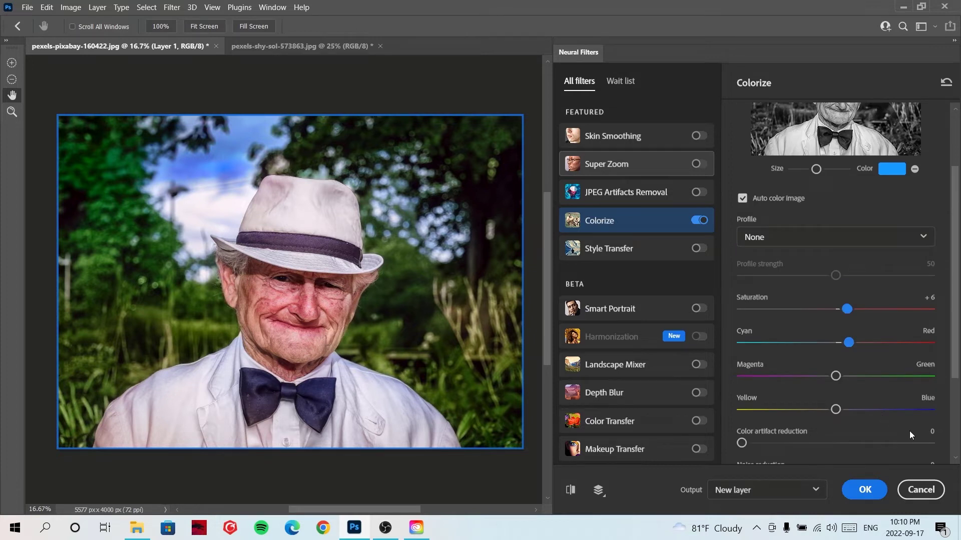
{"action": "left_click", "coordinate": [864, 491]}
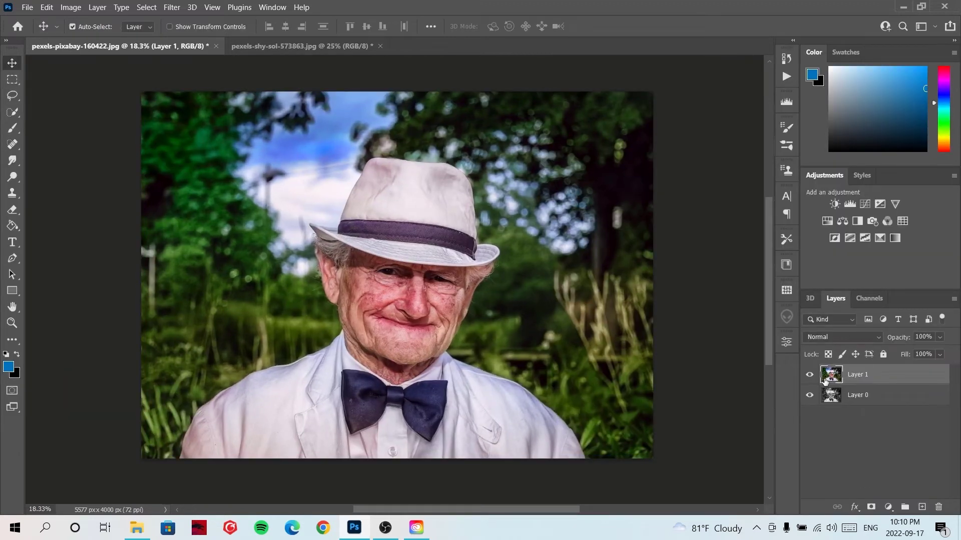
Add a Hue/Saturation adjustment layer with Saturation +7 above the colorized portrait.
{"action": "left_click", "coordinate": [810, 376]}
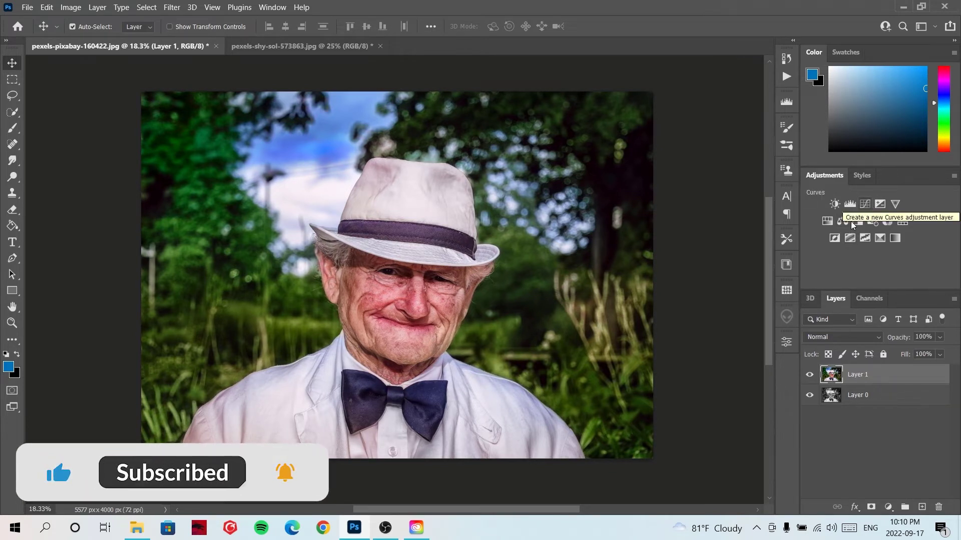
{"action": "left_click", "coordinate": [827, 220]}
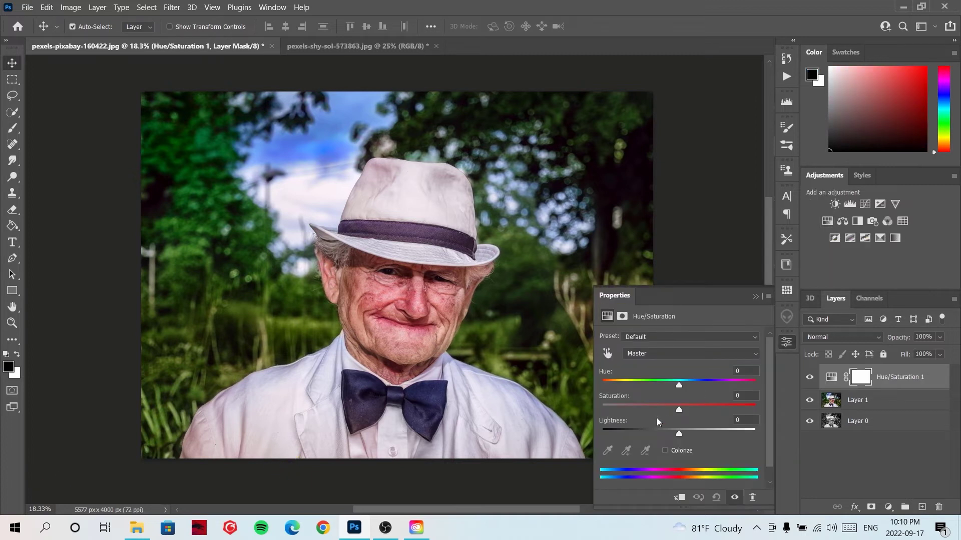
{"action": "left_click_drag", "start_coordinate": [676, 417], "coordinate": [686, 411]}
{"action": "left_click", "coordinate": [755, 297]}
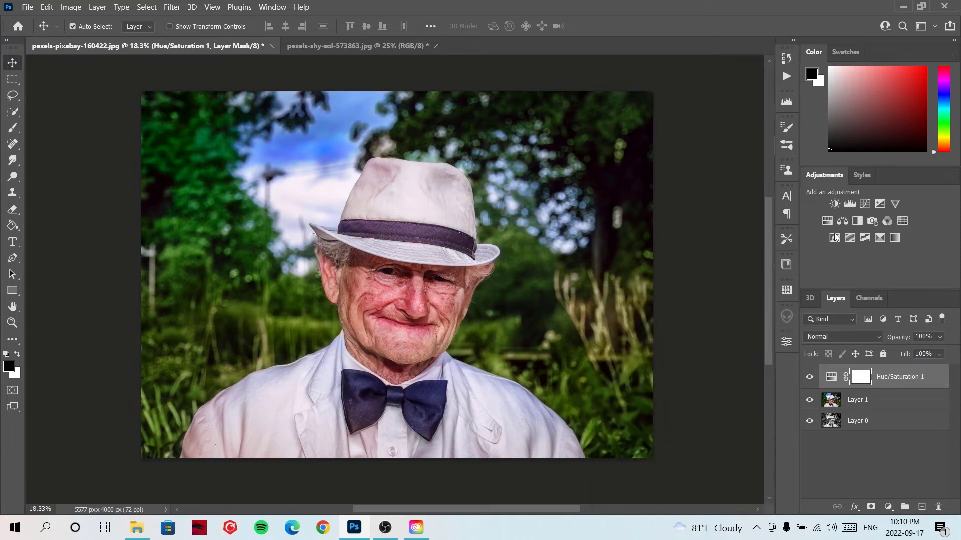
Add a Levels adjustment layer with midtones lifted to 1.15.
{"action": "left_click", "coordinate": [852, 207]}
{"action": "mouse_move", "coordinate": [756, 429]}
{"action": "left_mouse_down"}
{"action": "mouse_move", "coordinate": [720, 428]}
{"action": "mouse_move", "coordinate": [756, 429]}
{"action": "left_mouse_up"}
{"action": "mouse_move", "coordinate": [689, 431]}
{"action": "left_mouse_down"}
{"action": "mouse_move", "coordinate": [700, 431]}
{"action": "mouse_move", "coordinate": [684, 433]}
{"action": "left_mouse_up"}
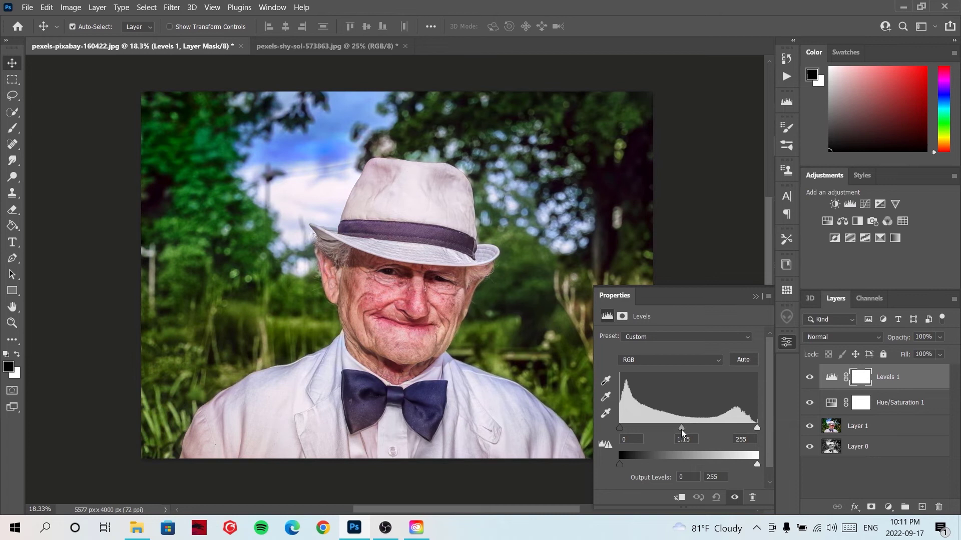
{"action": "left_click", "coordinate": [755, 296]}
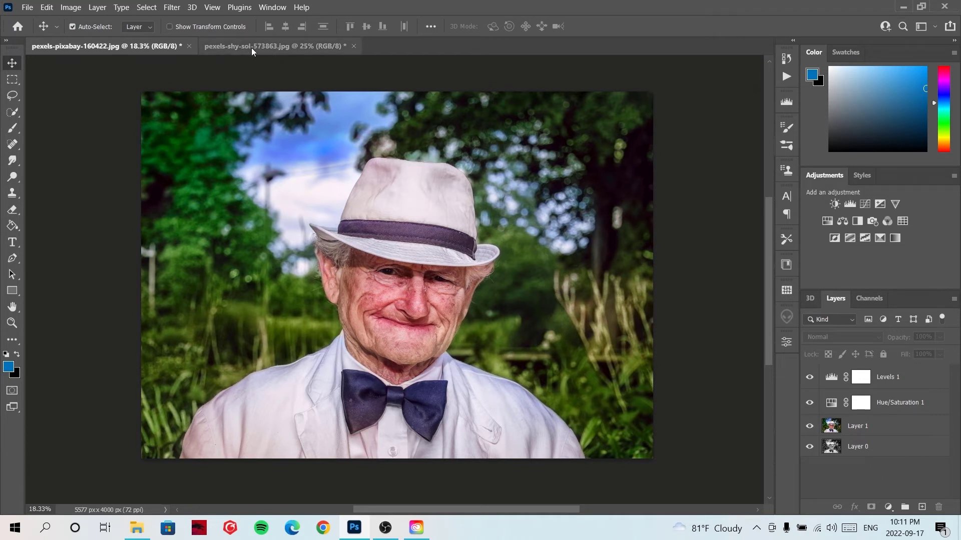
Switch to the mountain photo, unlock its Background layer, and enable Neural Filters Colorize.
{"action": "left_click", "coordinate": [252, 47]}
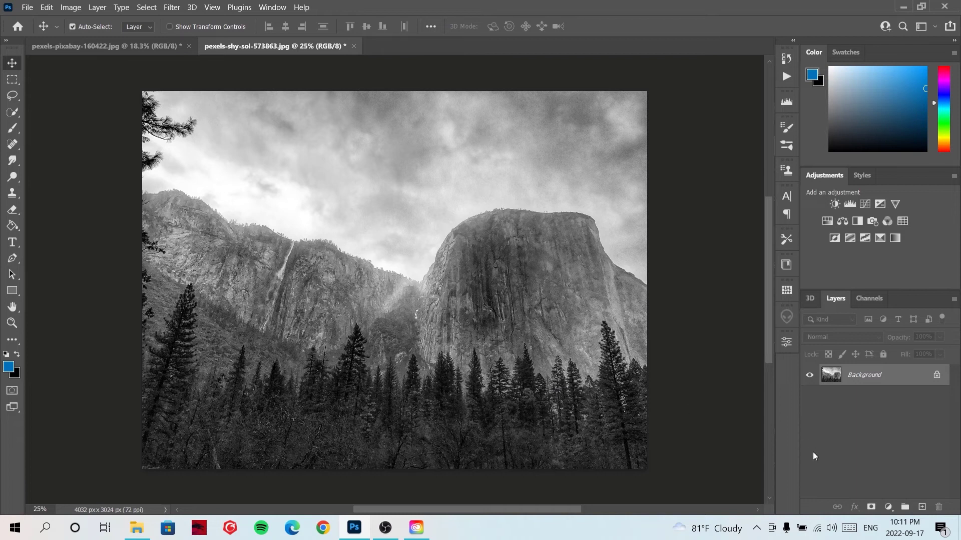
{"action": "left_click", "coordinate": [938, 380]}
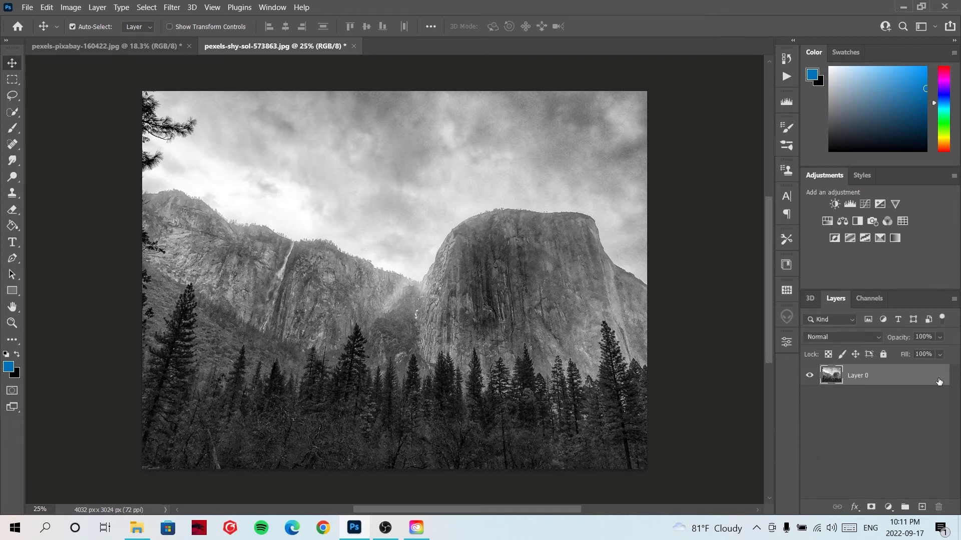
{"action": "left_click", "coordinate": [172, 8]}
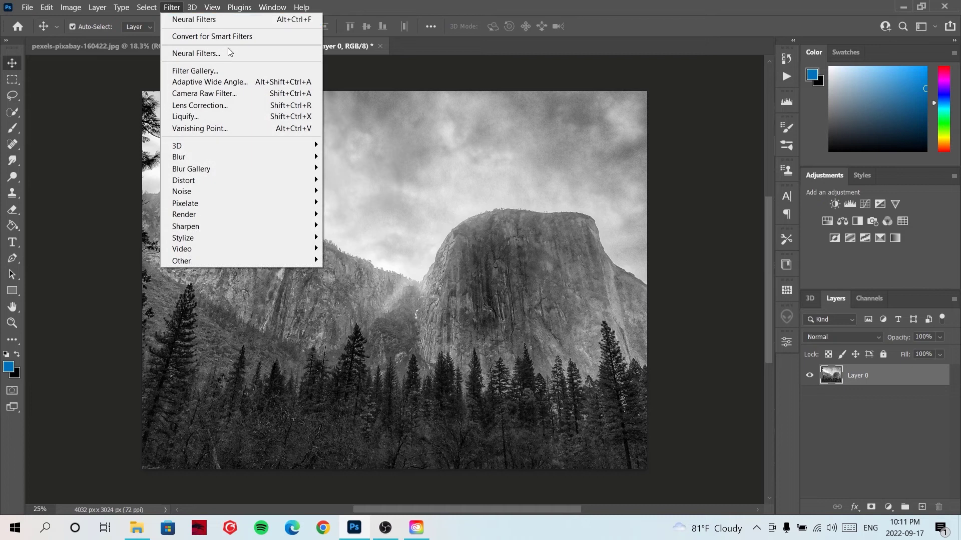
{"action": "left_click", "coordinate": [216, 57]}
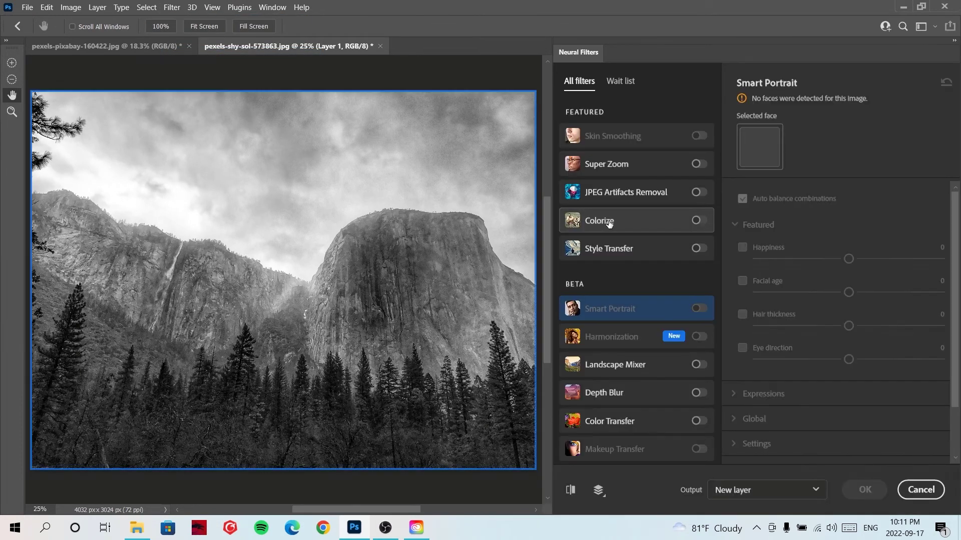
{"action": "left_click", "coordinate": [608, 222]}
{"action": "left_click", "coordinate": [698, 221]}
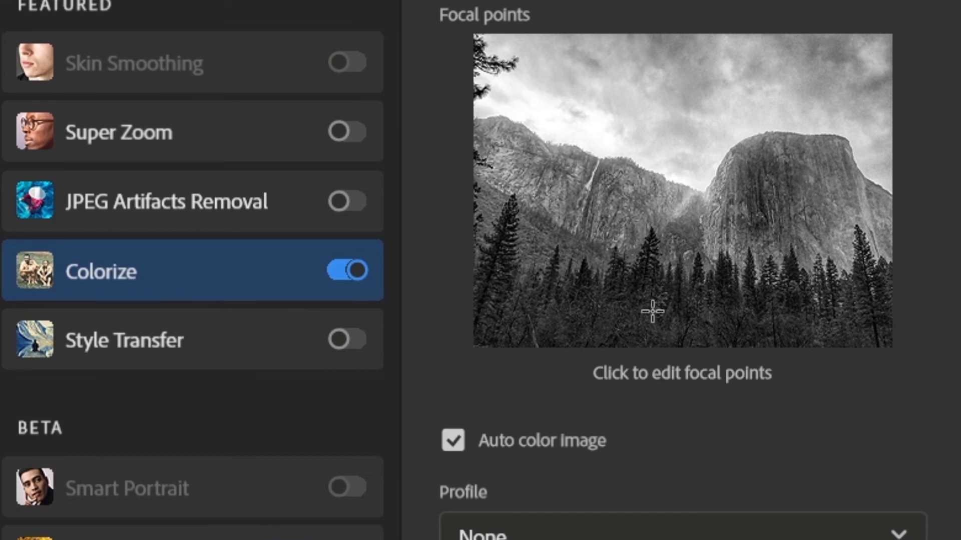
Add a medium green focal point on the mountain forest.
{"action": "left_click", "coordinate": [821, 233]}
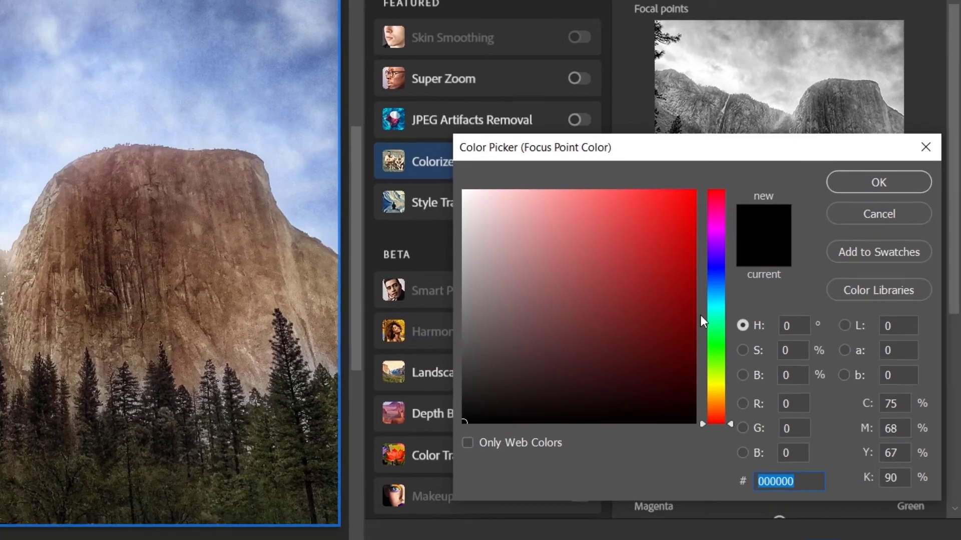
{"action": "mouse_move", "coordinate": [734, 363]}
{"action": "left_mouse_down"}
{"action": "mouse_move", "coordinate": [733, 312]}
{"action": "mouse_move", "coordinate": [732, 325]}
{"action": "left_mouse_up"}
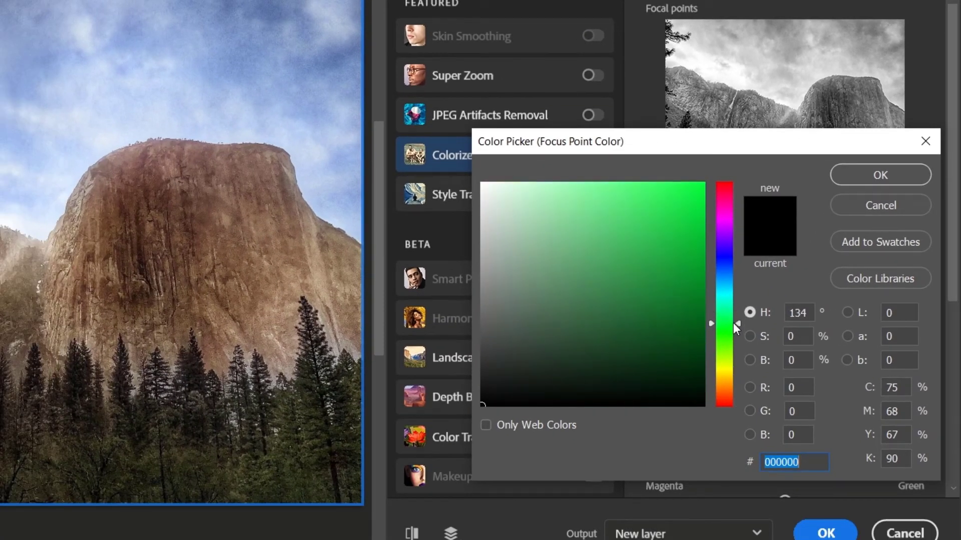
{"action": "left_click_drag", "start_coordinate": [673, 290], "coordinate": [667, 237]}
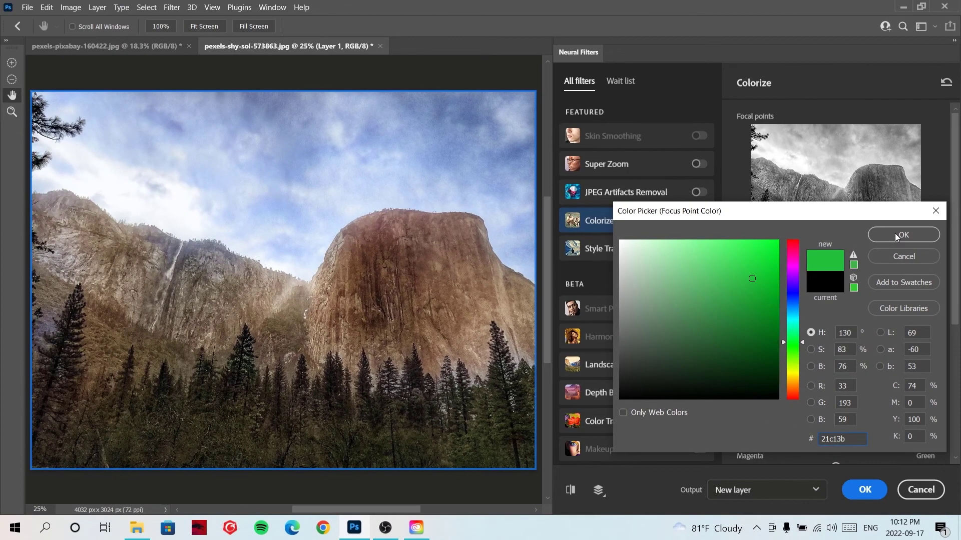
{"action": "left_click", "coordinate": [878, 241]}
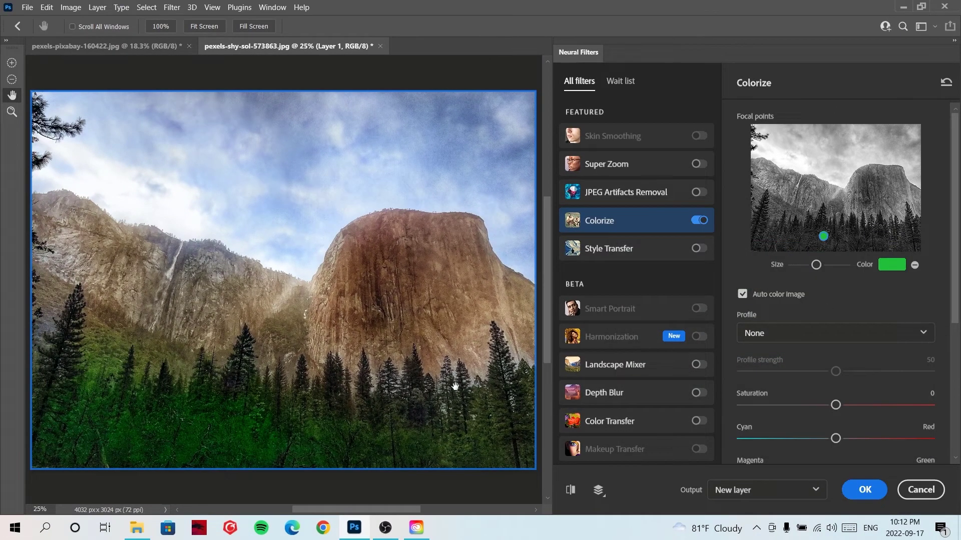
Add a blue sky focal point, raise saturation to +6, and apply as a new layer.
{"action": "left_click", "coordinate": [808, 163]}
{"action": "left_click_drag", "start_coordinate": [838, 406], "coordinate": [842, 406]}
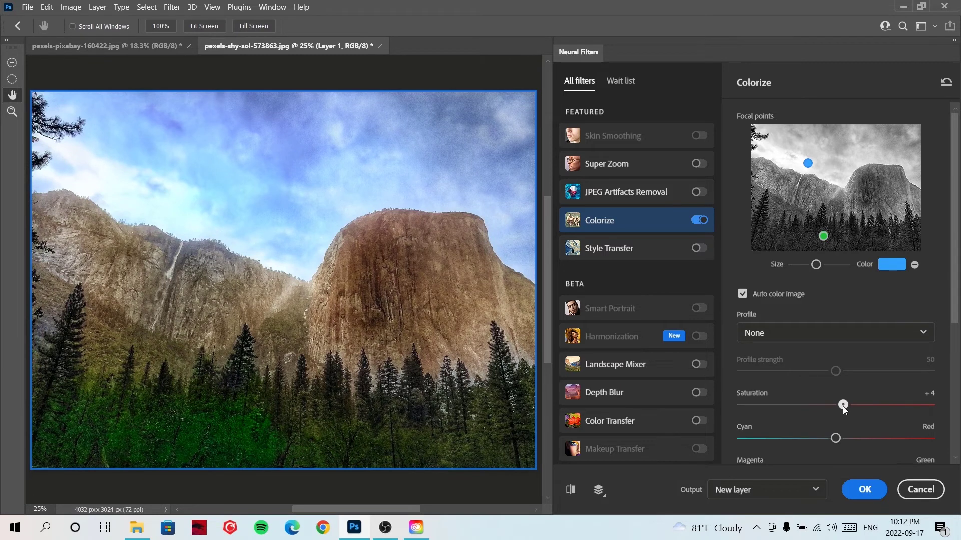
{"action": "scroll", "coordinate": [872, 440], "scroll_direction": "down", "scroll_amount": 3}
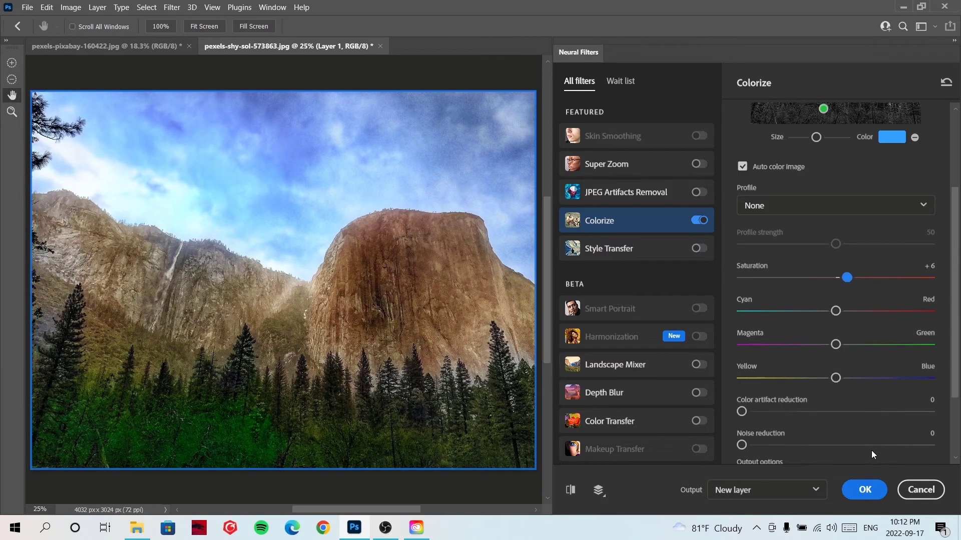
{"action": "scroll", "coordinate": [871, 450], "scroll_direction": "down", "scroll_amount": 2}
{"action": "scroll", "coordinate": [887, 413], "scroll_direction": "up", "scroll_amount": 5}
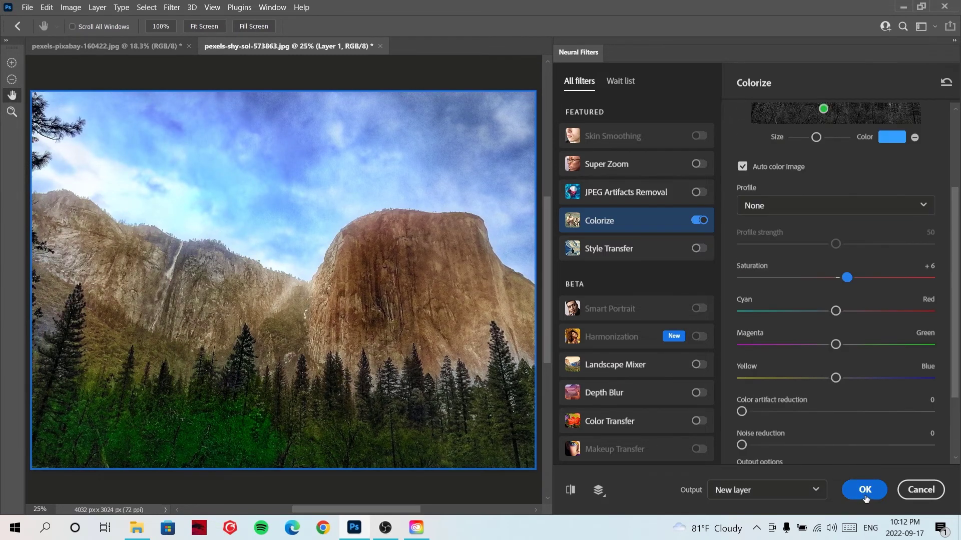
{"action": "left_click", "coordinate": [864, 489]}
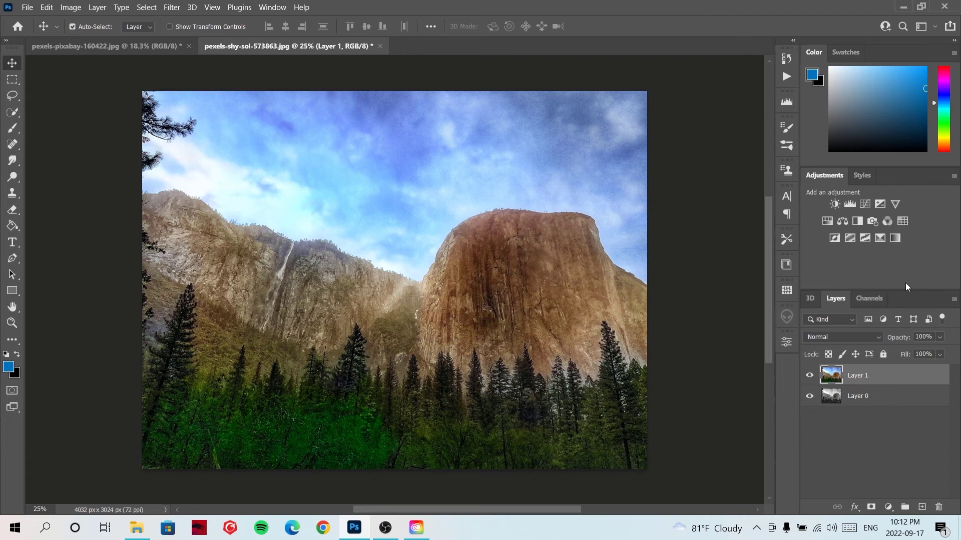
Rename Layer 1 to 'after' and toggle its visibility to compare with the grey original.
{"action": "double_click", "coordinate": [857, 376]}
{"action": "type", "text": "after"}
{"action": "key", "text": "Return"}
{"action": "left_click", "coordinate": [808, 378]}
{"action": "left_click", "coordinate": [808, 378]}
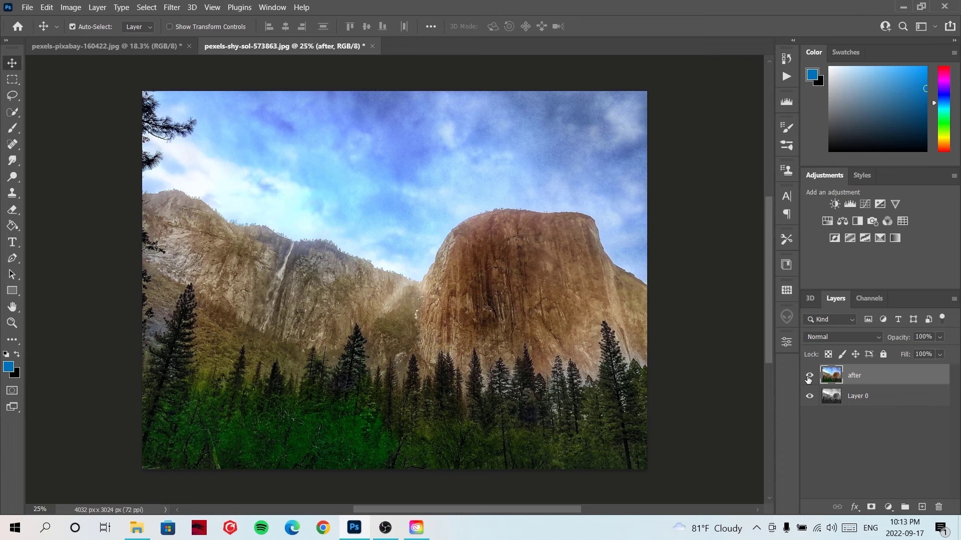
{"action": "left_click", "coordinate": [808, 377]}
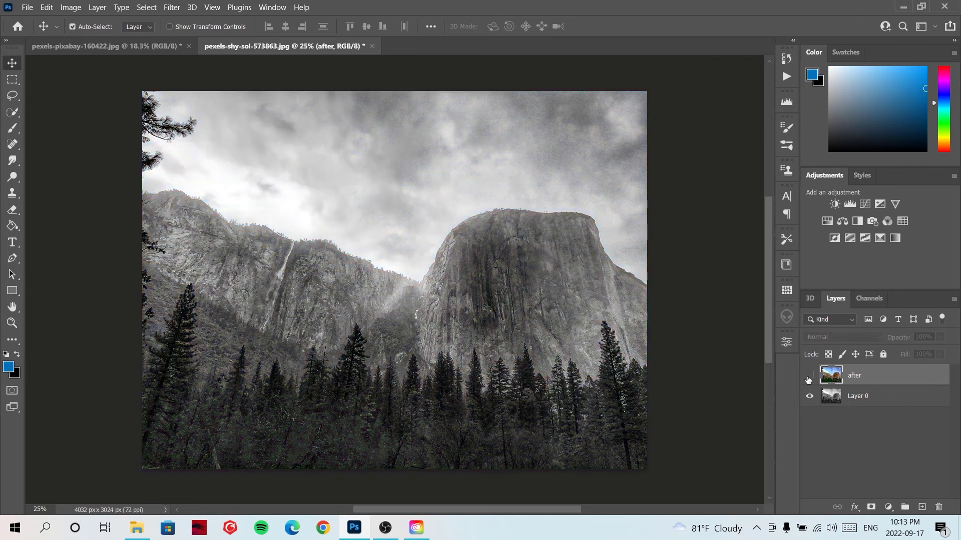